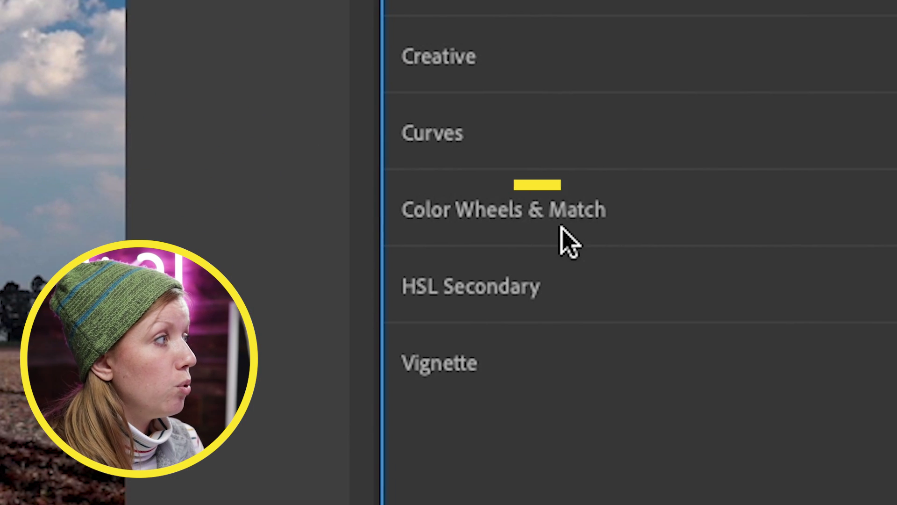
# Step: Apply an automatic Color Match to tractor.mov in Color Wheels & Match, using the Mad Max still as the reference frame
pyautogui.click(629, 214)
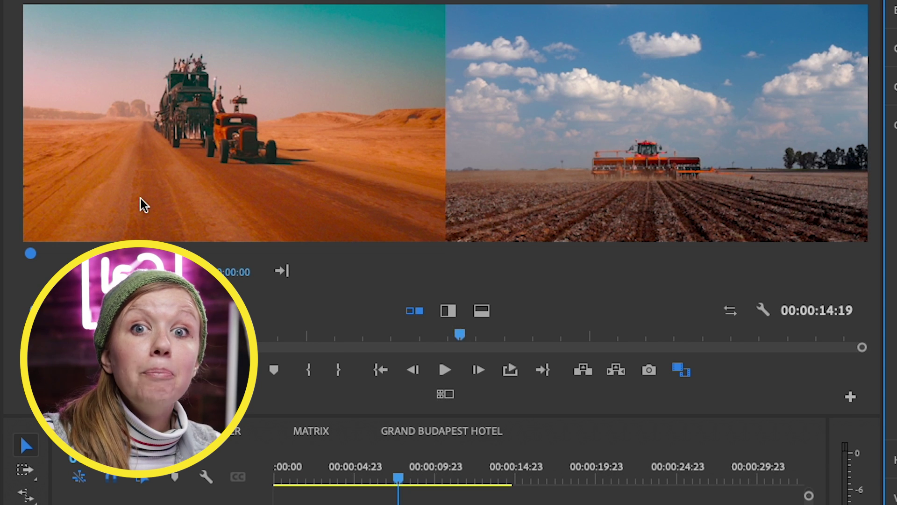
pyautogui.moveTo(427, 476); pyautogui.dragTo(407, 477)
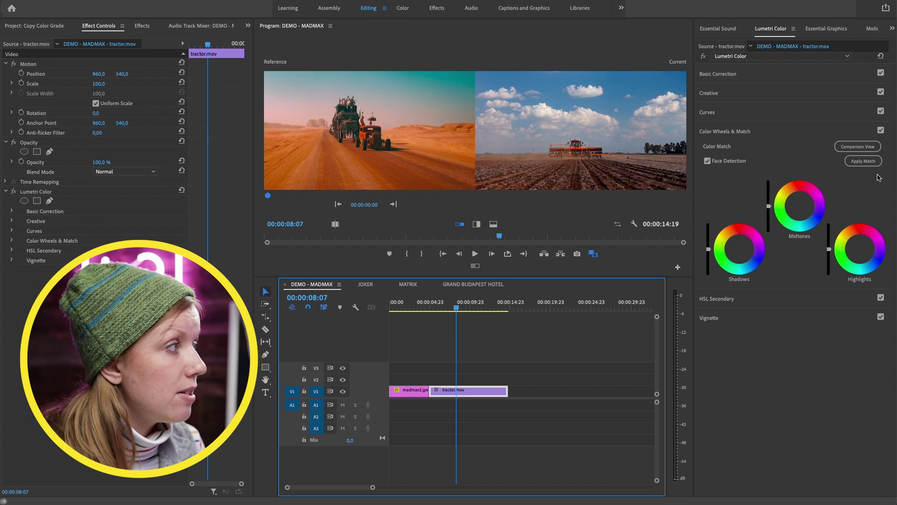
pyautogui.click(815, 187)
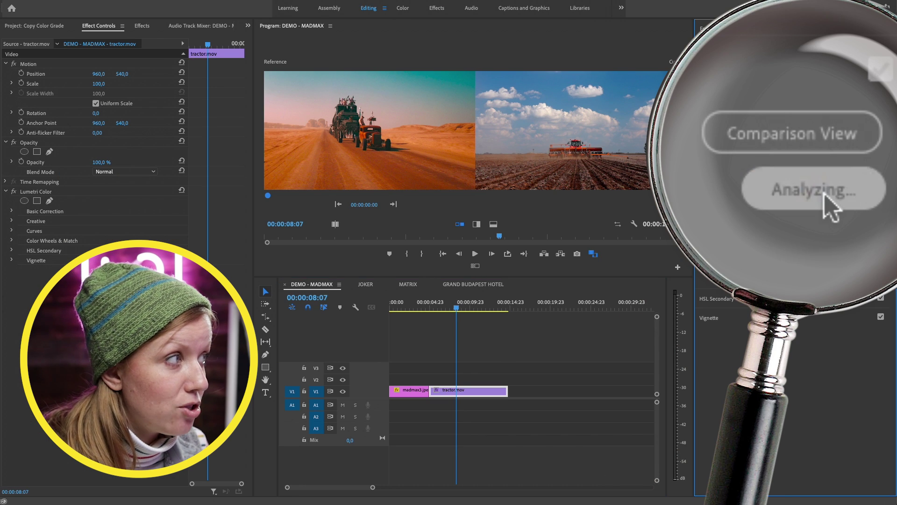
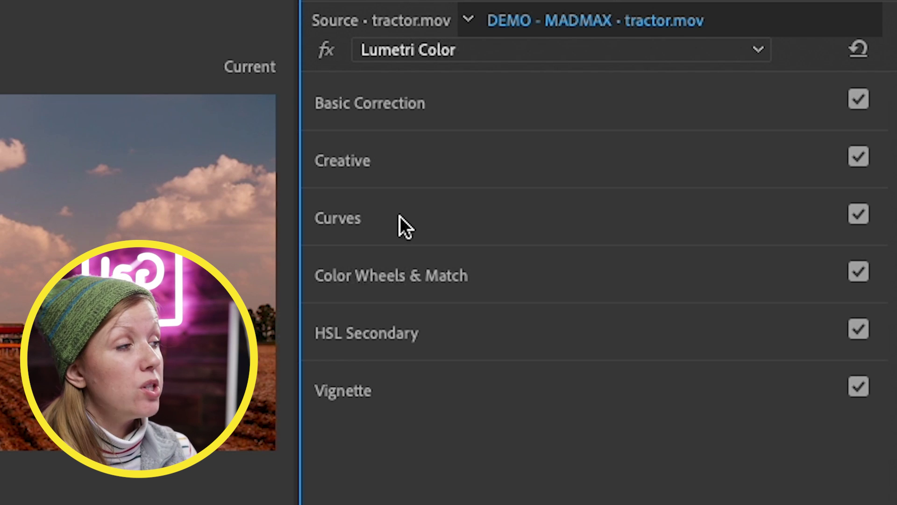
# Step: Key the blue sky of tractor.mov in HSL Secondary and show the selection with the Color/Gray mask
pyautogui.click(433, 215)
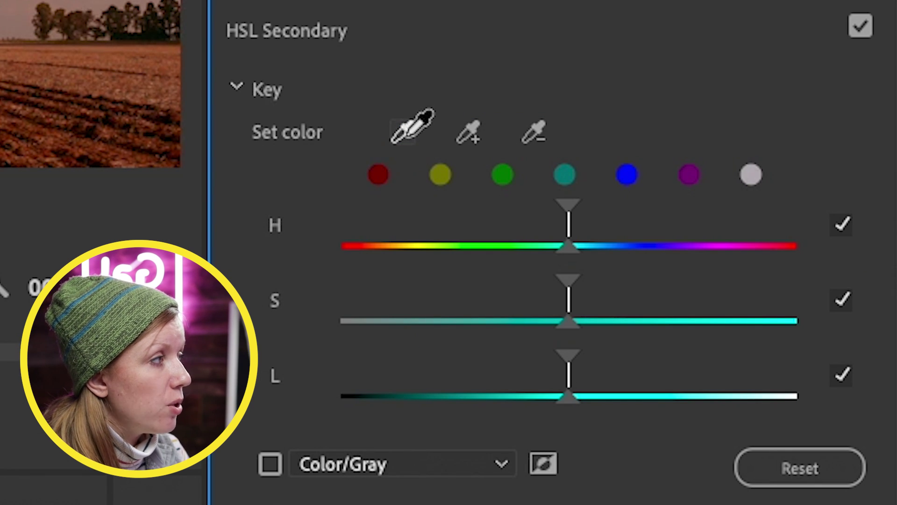
pyautogui.click(411, 127)
pyautogui.click(427, 164)
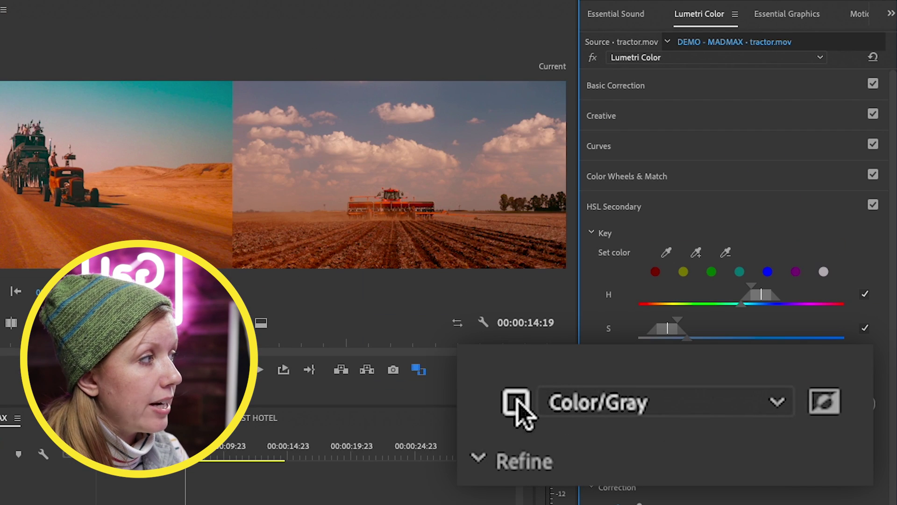
pyautogui.click(291, 452)
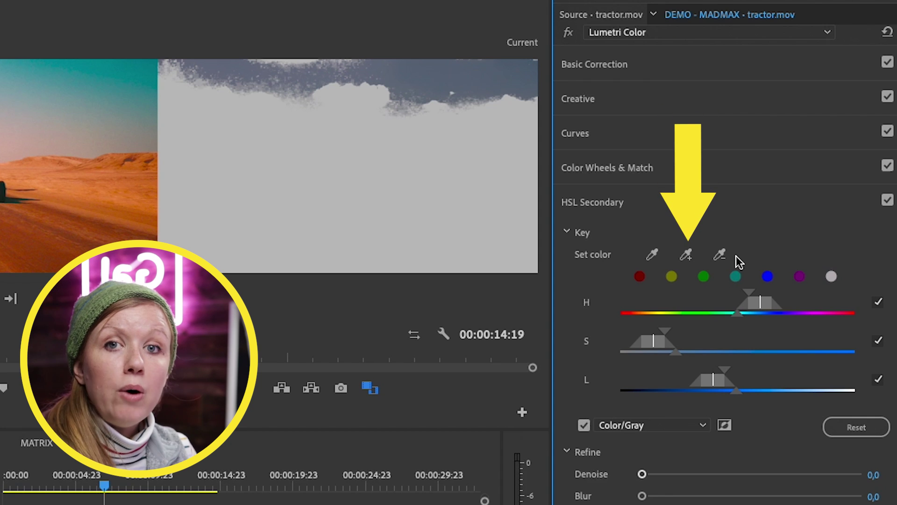
# Step: Add more of the sky's colors to the HSL Secondary key and turn off the Color/Gray mask
pyautogui.click(685, 255)
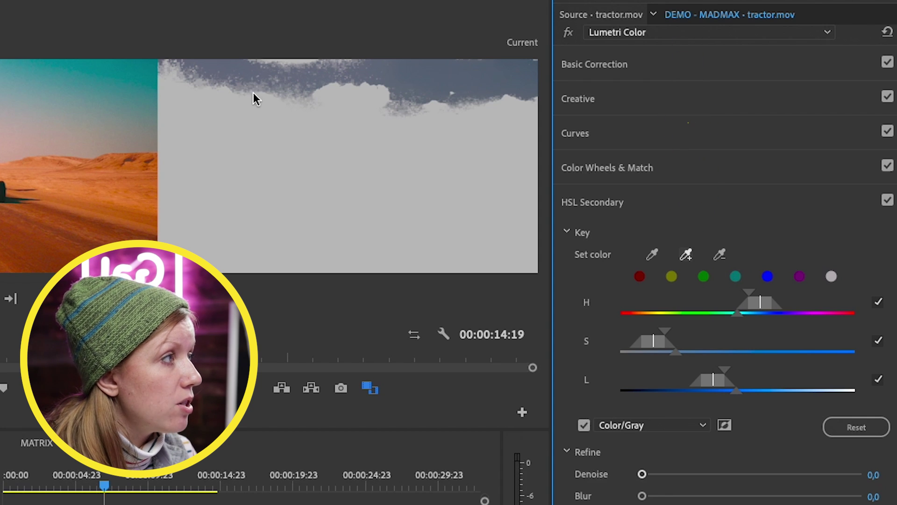
pyautogui.click(405, 121)
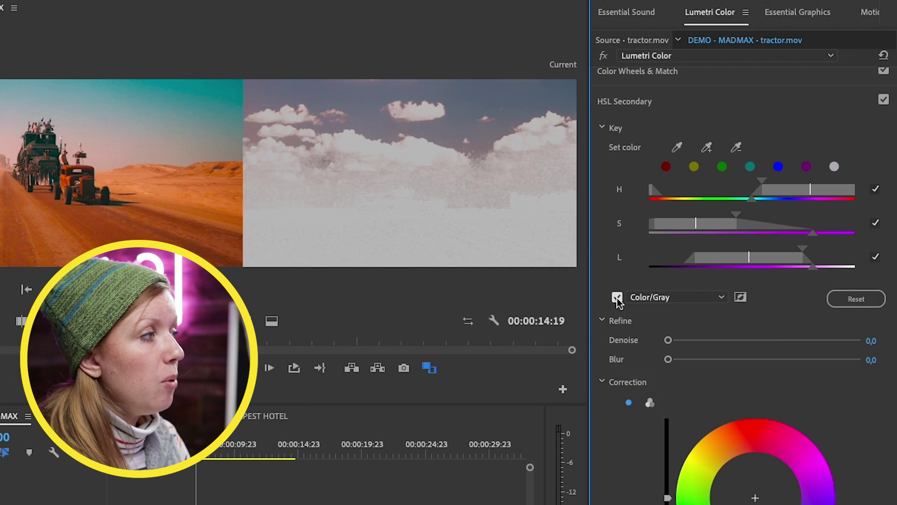
pyautogui.click(613, 297)
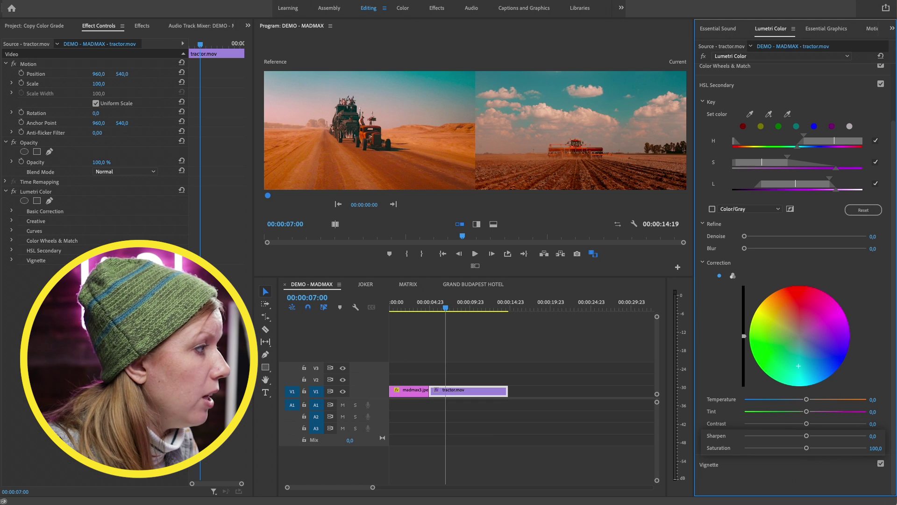
# Step: Set the keyed sky's saturation to about 106.9 and open the Basic Correction settings
pyautogui.moveTo(807, 448); pyautogui.dragTo(812, 448)
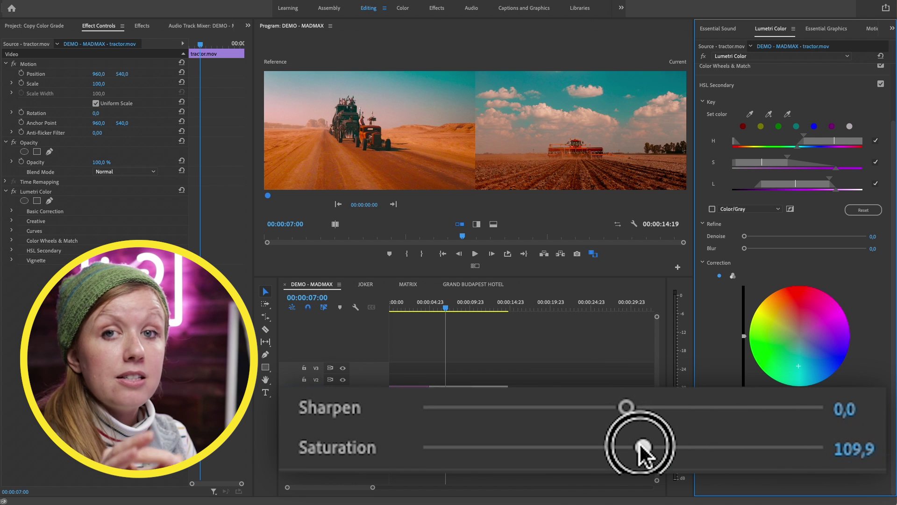
pyautogui.moveTo(643, 451); pyautogui.dragTo(640, 455)
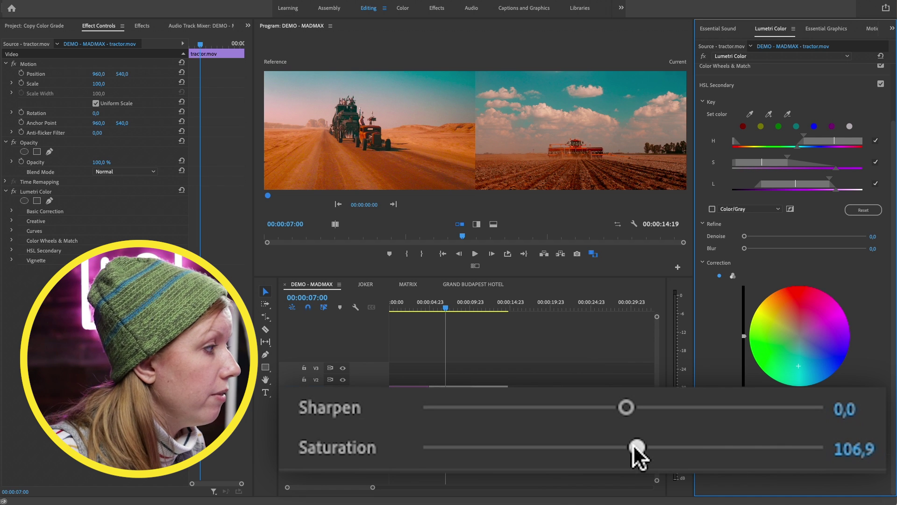
pyautogui.moveTo(633, 444)
pyautogui.mouseDown()
pyautogui.moveTo(625, 446)
pyautogui.moveTo(634, 447)
pyautogui.mouseUp()
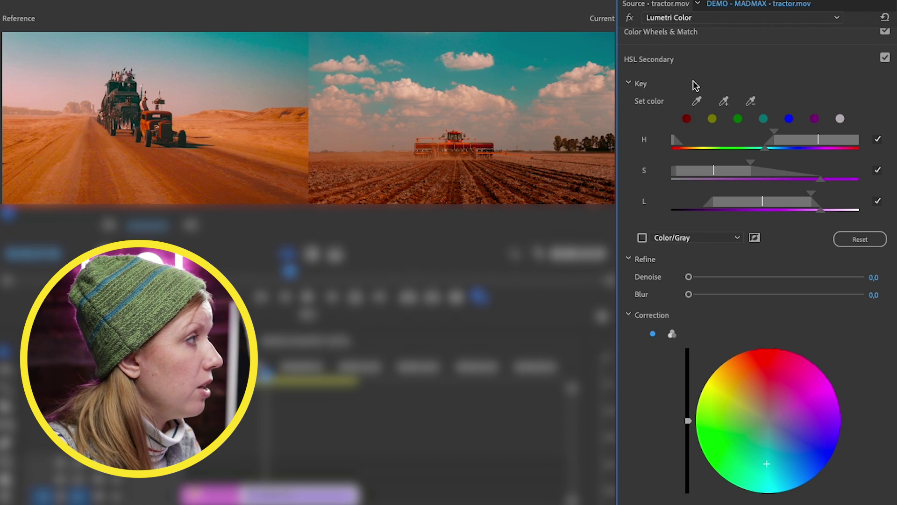
pyautogui.scroll(3, 695, 86)
pyautogui.click(650, 43)
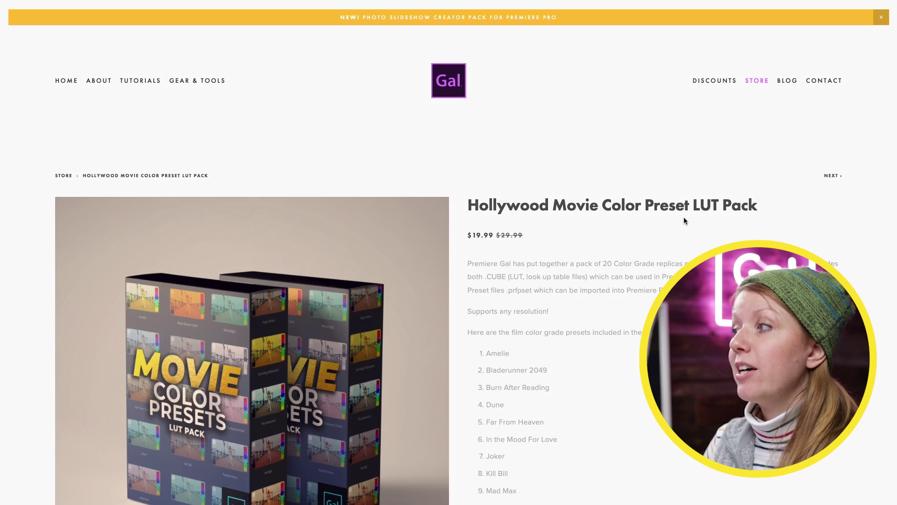
# Step: In the browser, review the Hollywood Movie Color Preset LUT Pack page, including its preset list and before/after examples
pyautogui.scroll(-3, 682, 222)
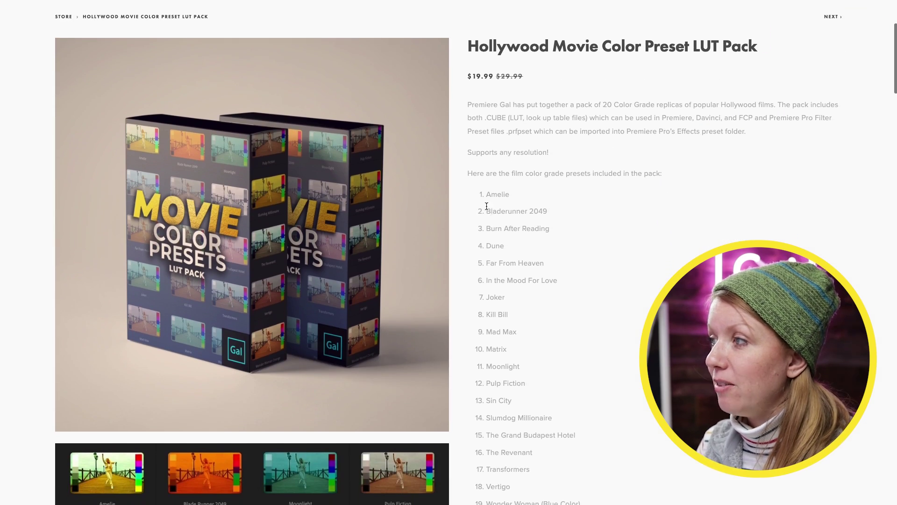
pyautogui.scroll(-5, 516, 349)
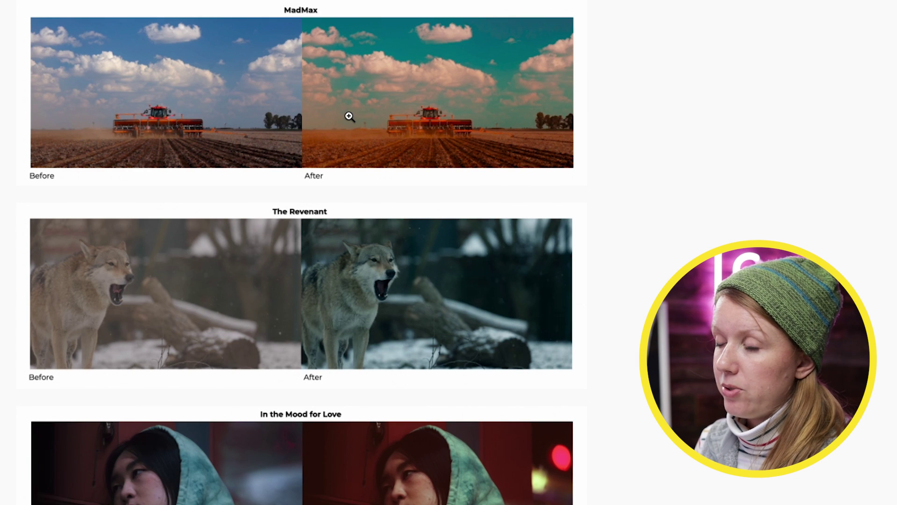
pyautogui.scroll(-4, 349, 116)
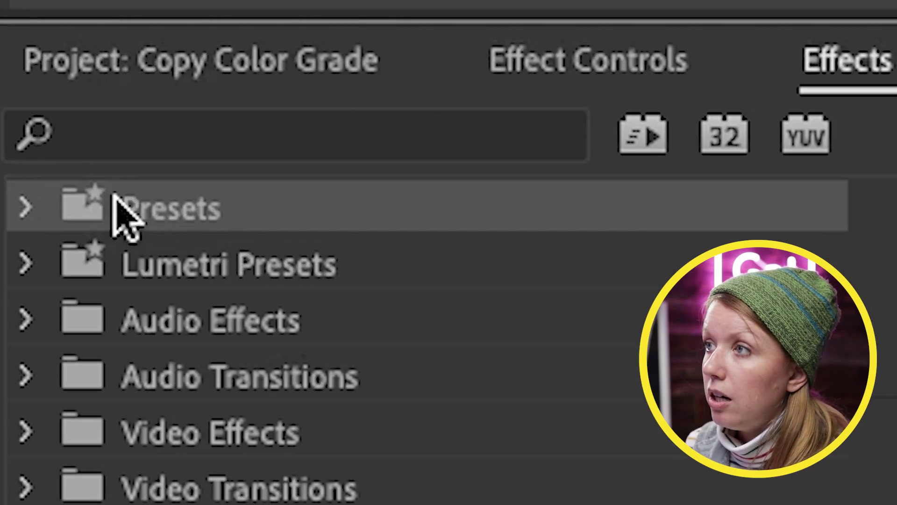
# Step: Inspect the Premiere Pro Filter Presets folder in Premiere Pro's preset import dialog, then close it without importing
pyautogui.rightClick(25, 50)
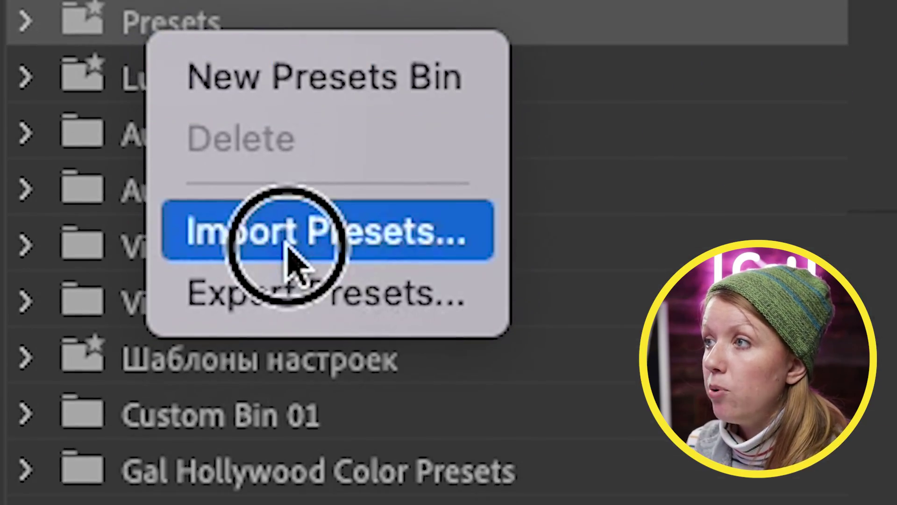
pyautogui.click(286, 247)
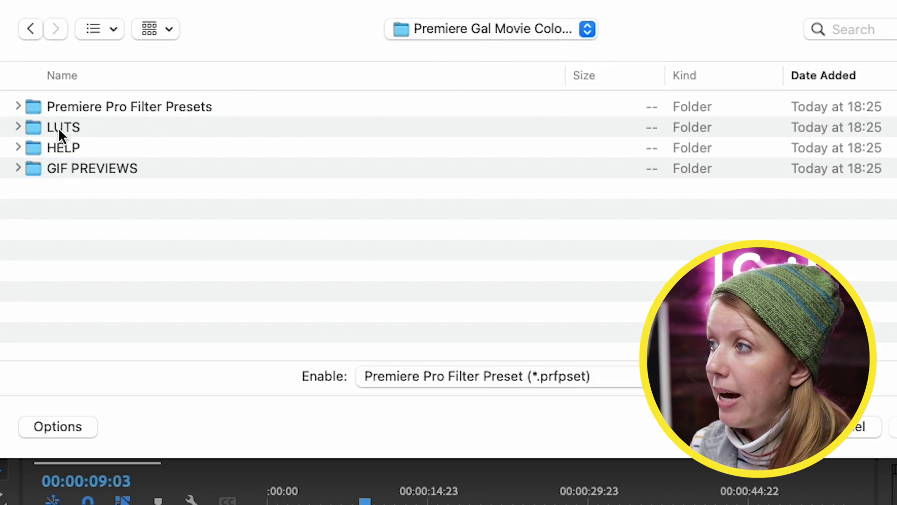
pyautogui.click(18, 107)
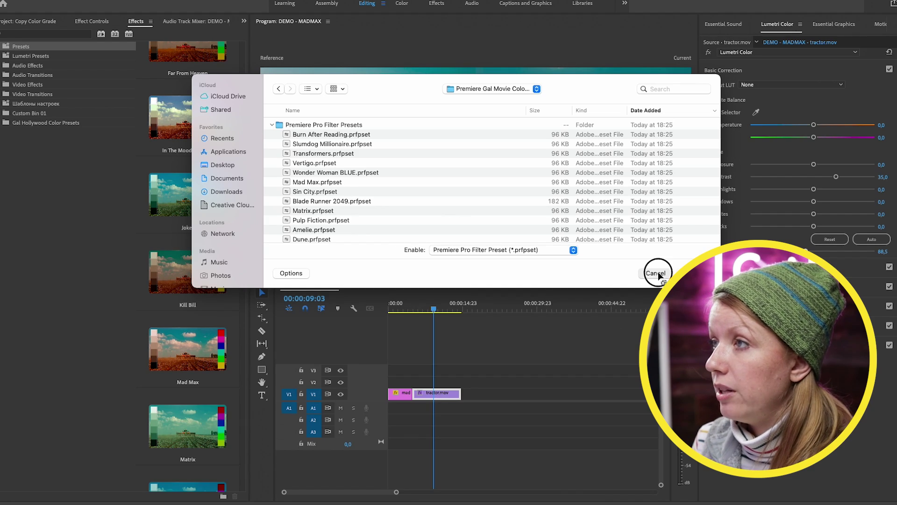
pyautogui.click(659, 274)
# Step: Widen the Effects panel to show the color preset thumbnails in two columns and look through them
pyautogui.moveTo(245, 194); pyautogui.dragTo(325, 190)
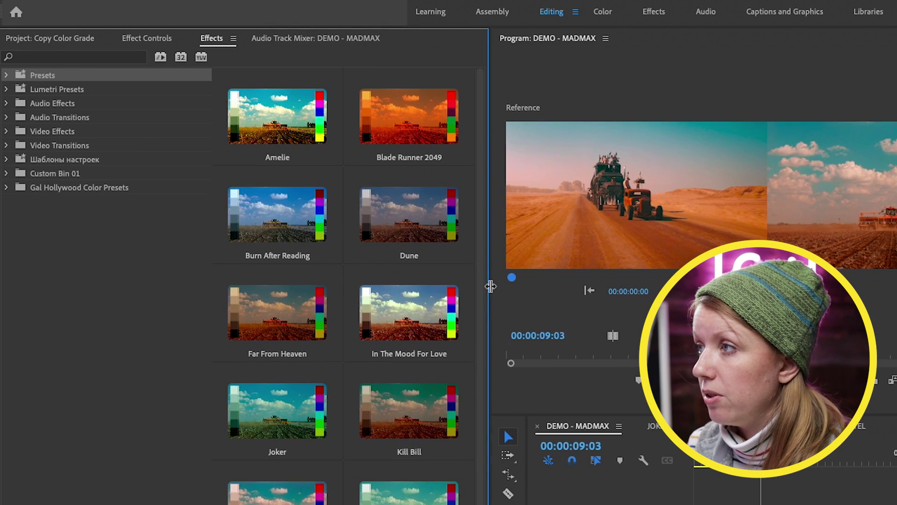
pyautogui.scroll(-5, 353, 366)
pyautogui.scroll(5, 354, 366)
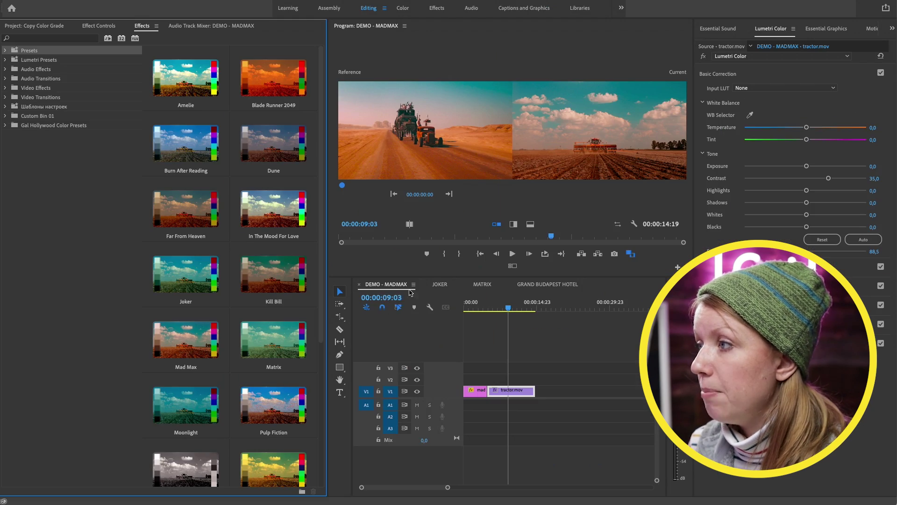
# Step: Apply the Joker preset to the bus stop clip in the JOKER sequence, with the comparison view turned off
pyautogui.click(439, 283)
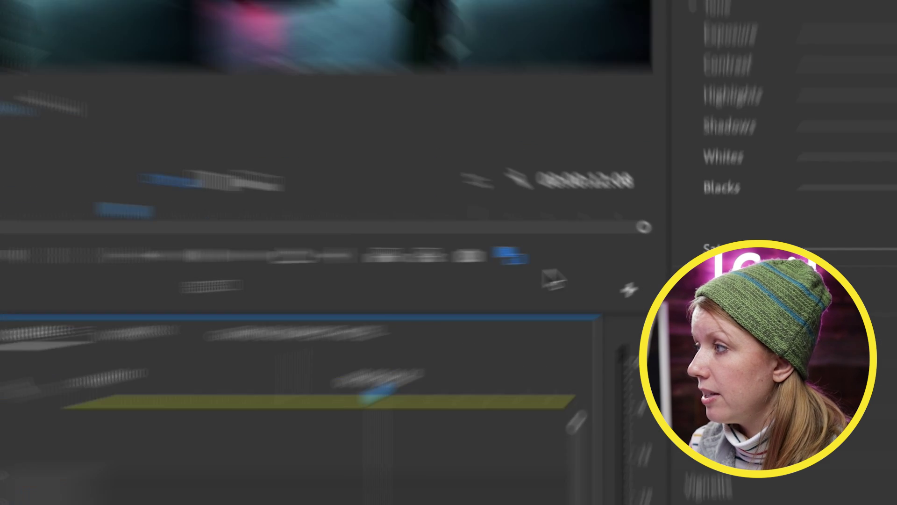
pyautogui.click(510, 255)
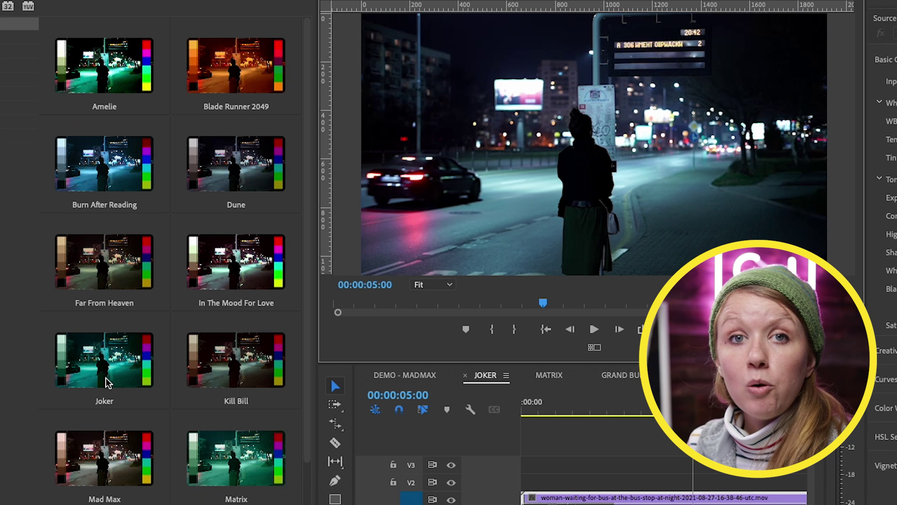
pyautogui.click(95, 374)
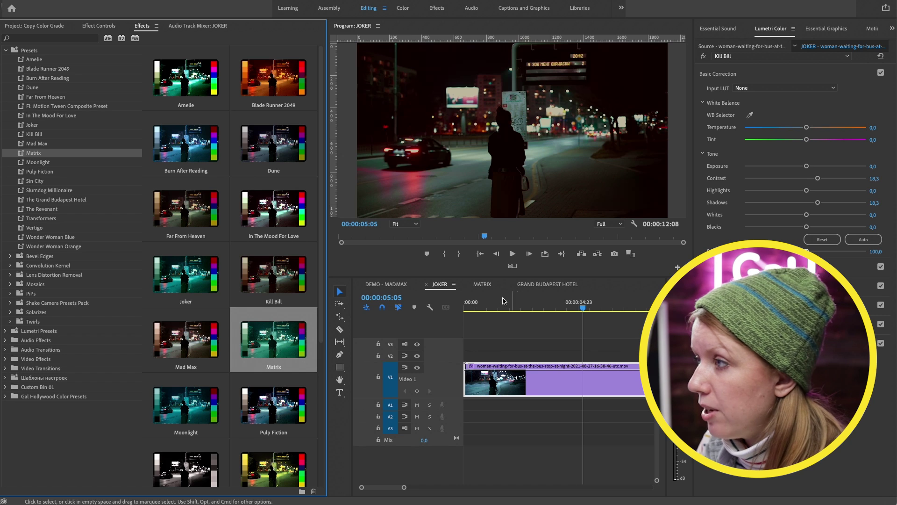
# Step: Open the MATRIX sequence and scrub through its footage
pyautogui.click(482, 284)
pyautogui.moveTo(471, 304); pyautogui.dragTo(510, 305)
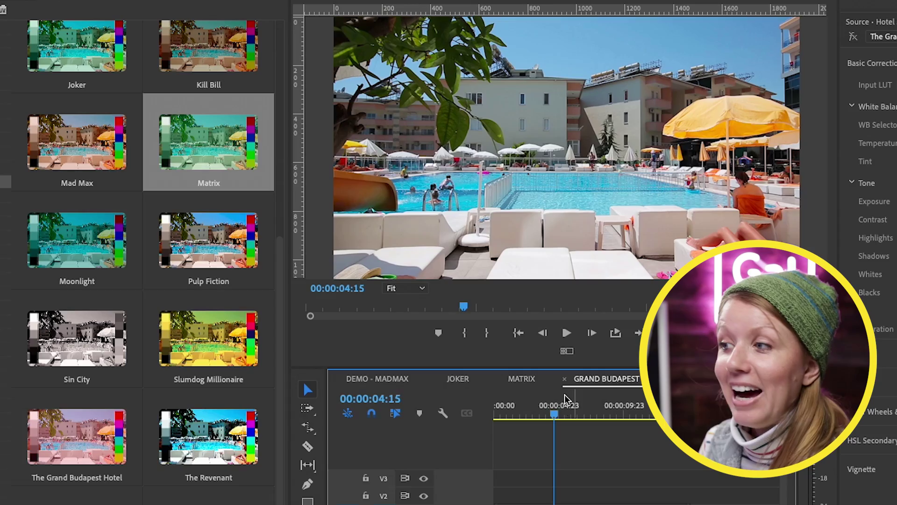
# Step: Apply The Grand Budapest Hotel preset to the hotel pool clip and toggle the effect to compare before and after
pyautogui.moveTo(559, 404); pyautogui.dragTo(522, 407)
pyautogui.press('space')
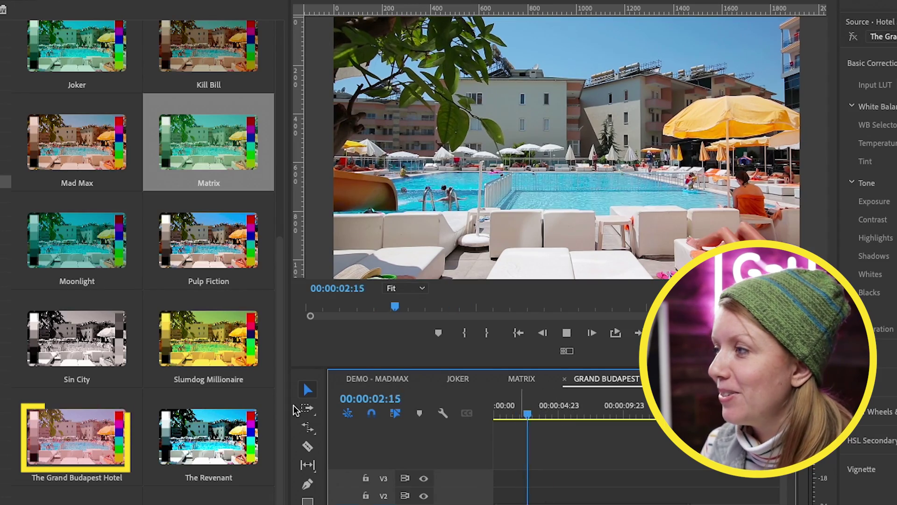
pyautogui.click(85, 458)
pyautogui.click(505, 412)
pyautogui.click(852, 37)
pyautogui.click(852, 37)
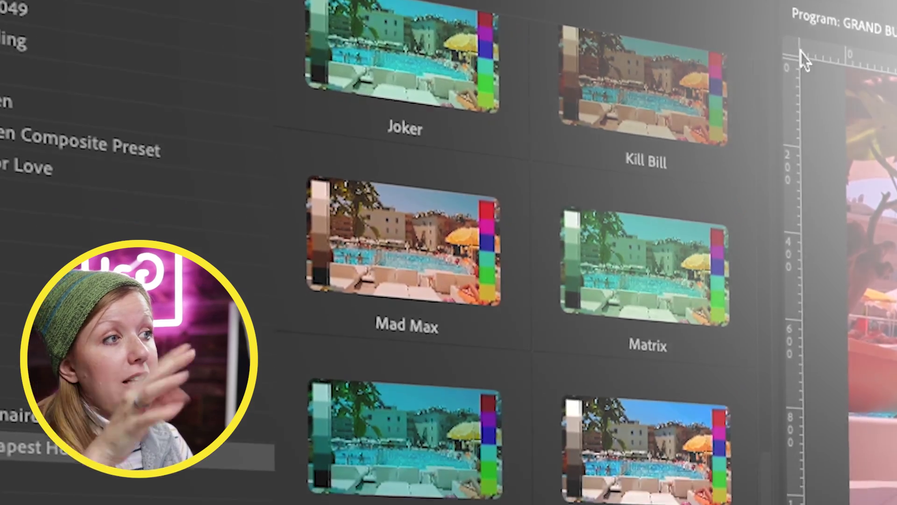
pyautogui.scroll(5, 450, 314)
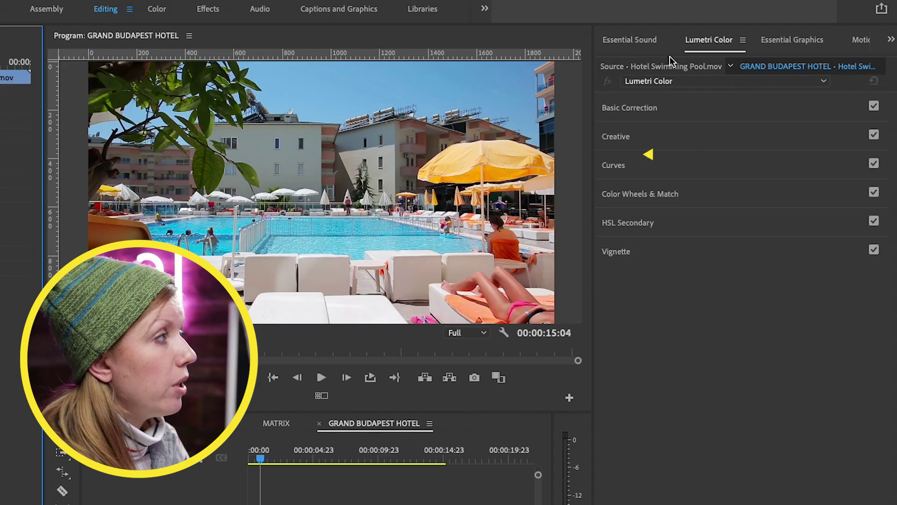
# Step: Browse for a custom LUT file as the Creative Look of the hotel pool clip in Lumetri Color
pyautogui.click(706, 39)
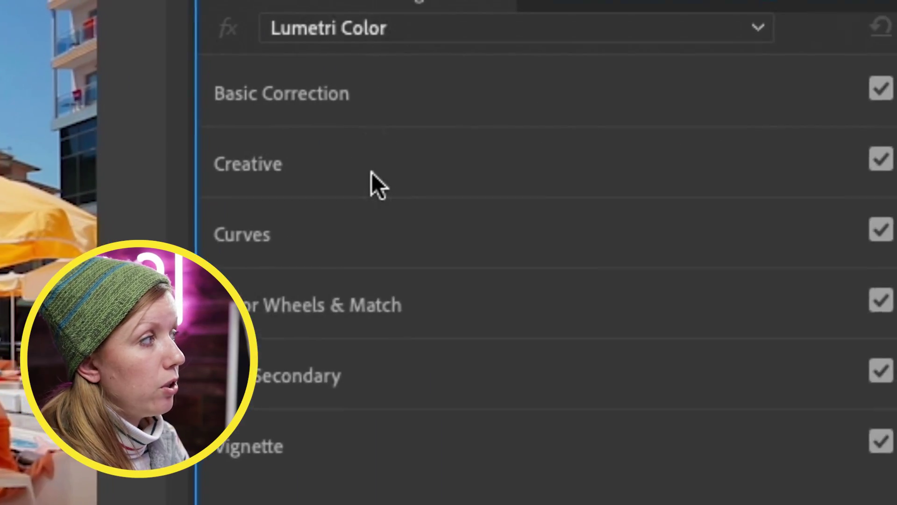
pyautogui.click(371, 172)
pyautogui.click(352, 222)
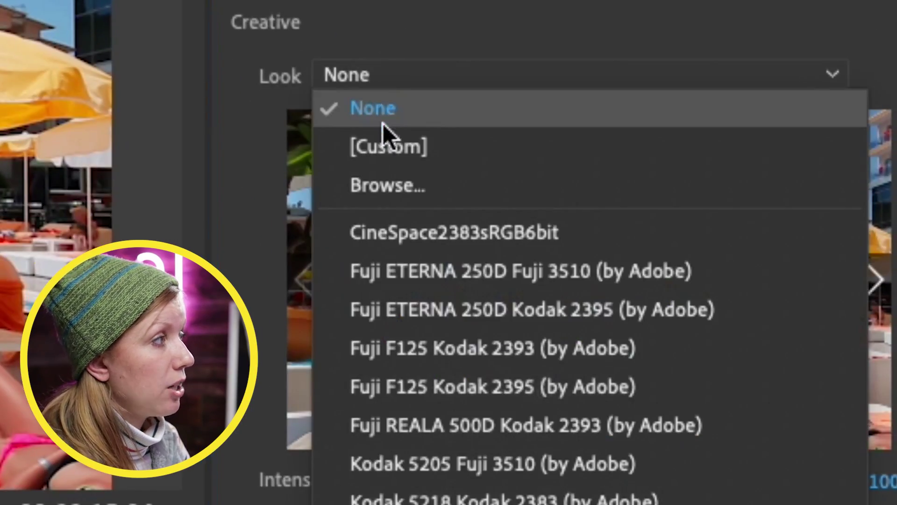
pyautogui.click(388, 185)
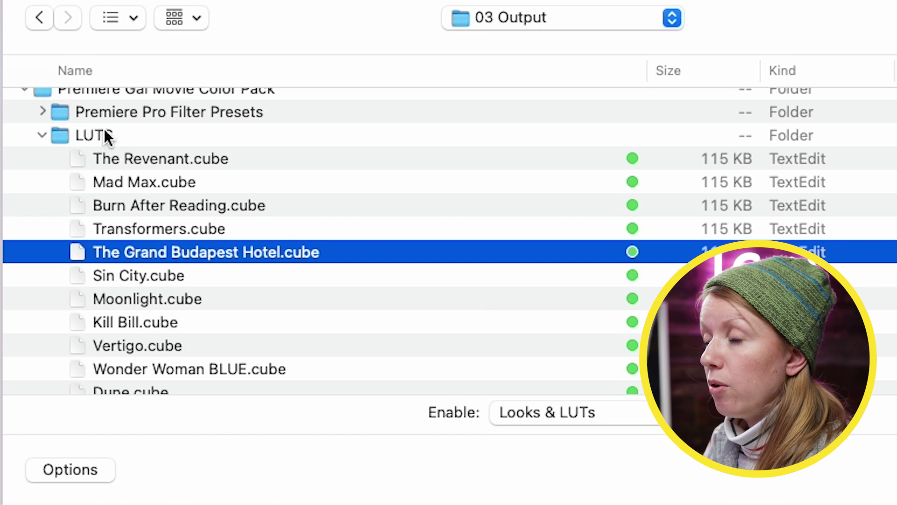